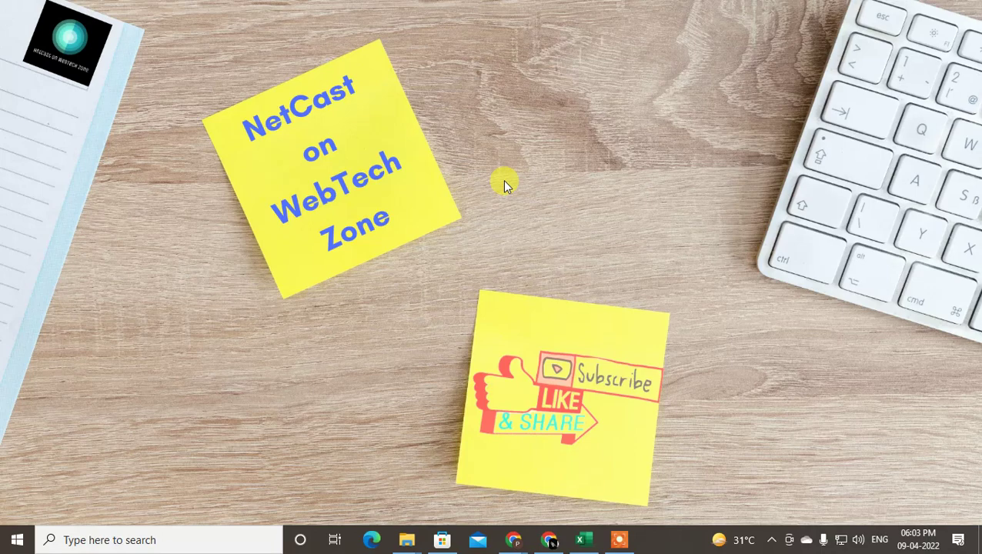
right_click(556, 104)
left_click(618, 148)
right_click(526, 129)
left_click(580, 176)
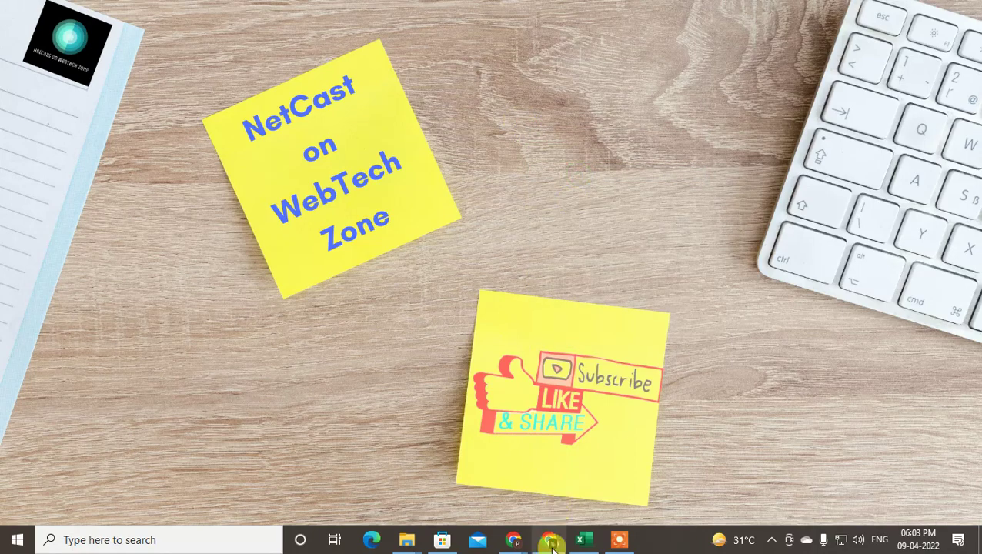
- Switch to Chrome and close the previously open tabs, starting from one new blank tab
mouse_move(549, 539)
left_click(549, 509)
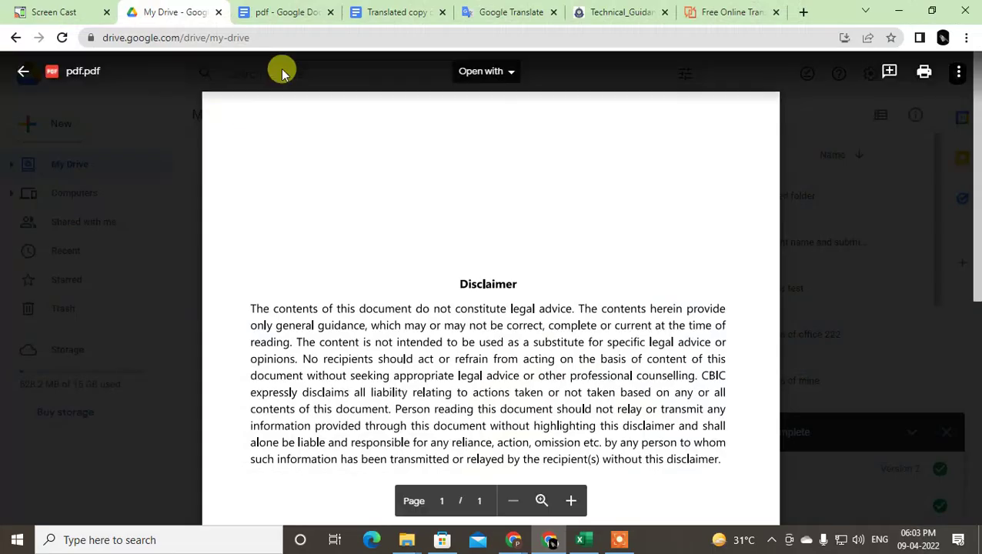
left_click(218, 12)
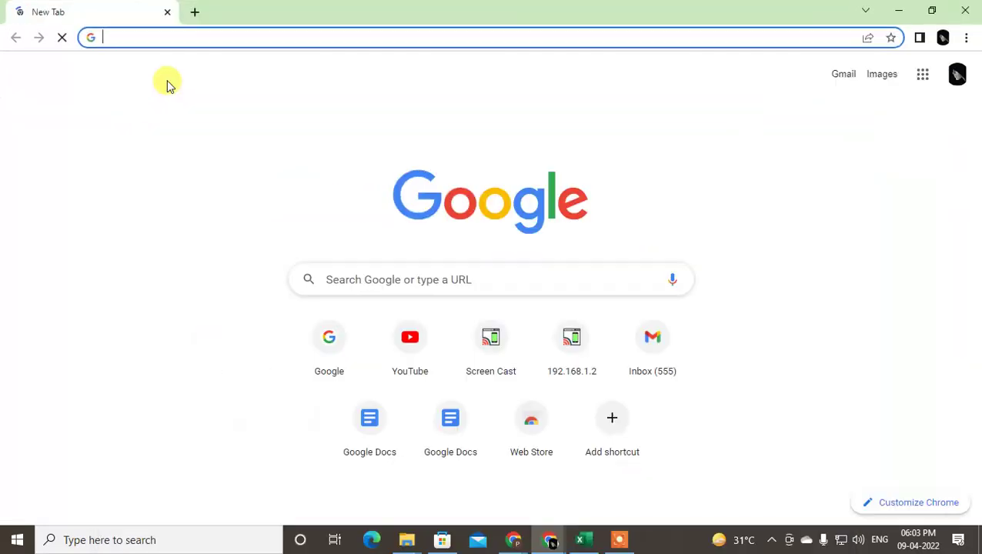
- Open Google Drive from the Google apps list on the new tab page
left_click(924, 78)
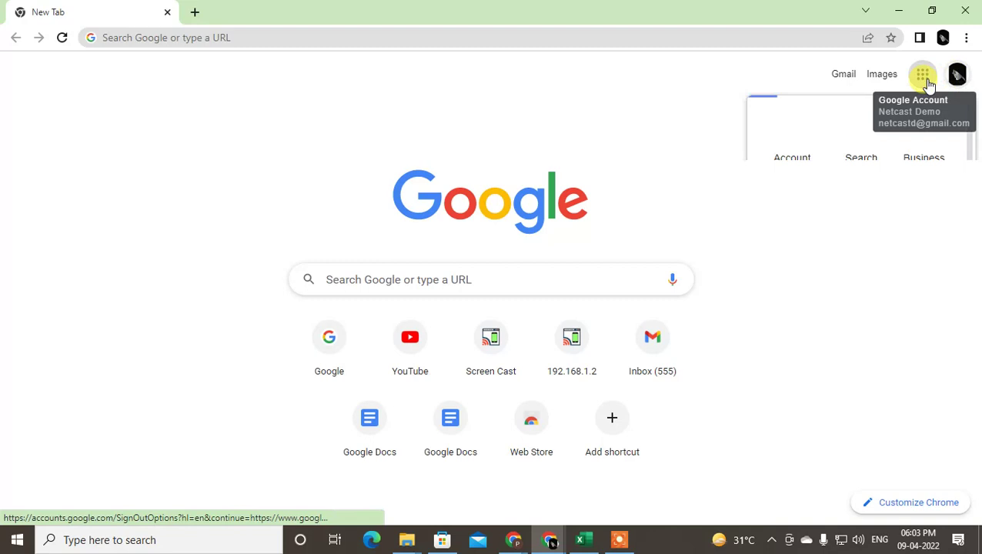
left_click(924, 76)
left_click(924, 77)
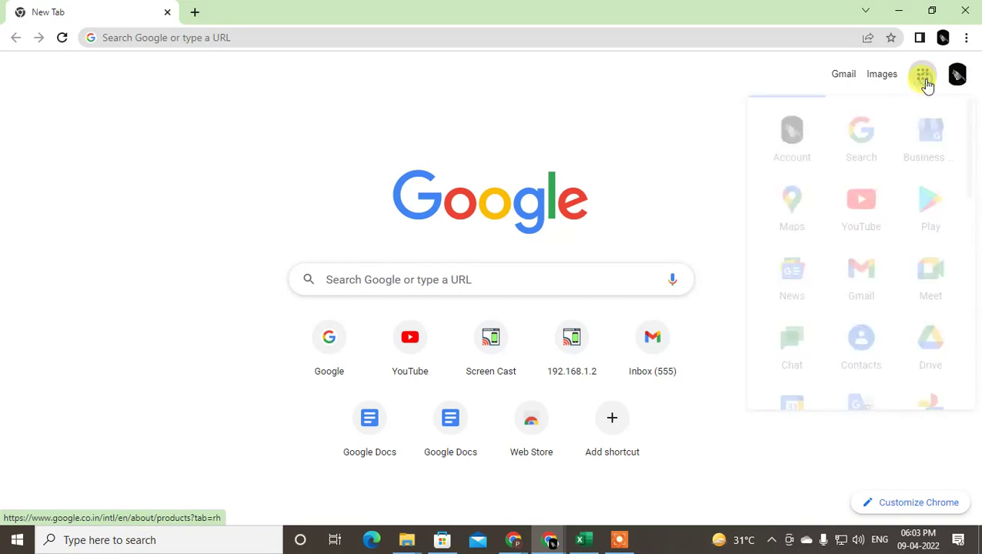
left_click(934, 343)
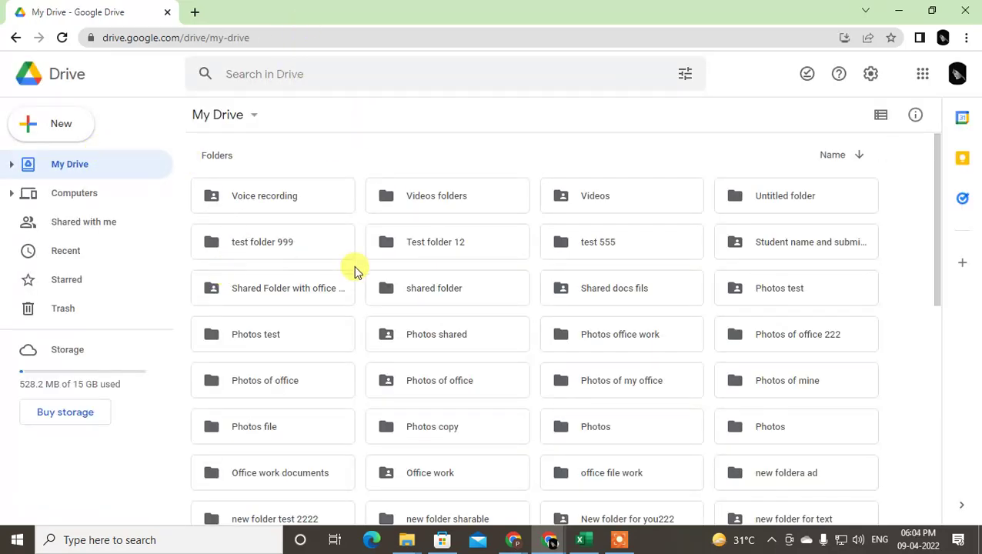
- Upload the file pdf from the Downloads folder to My Drive, replacing the existing file
left_click(28, 125)
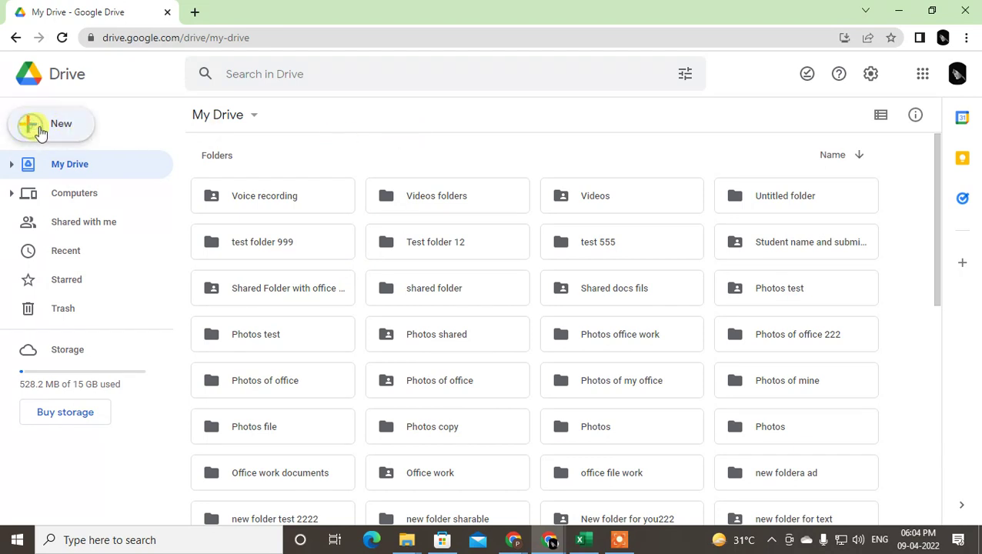
left_click(365, 129)
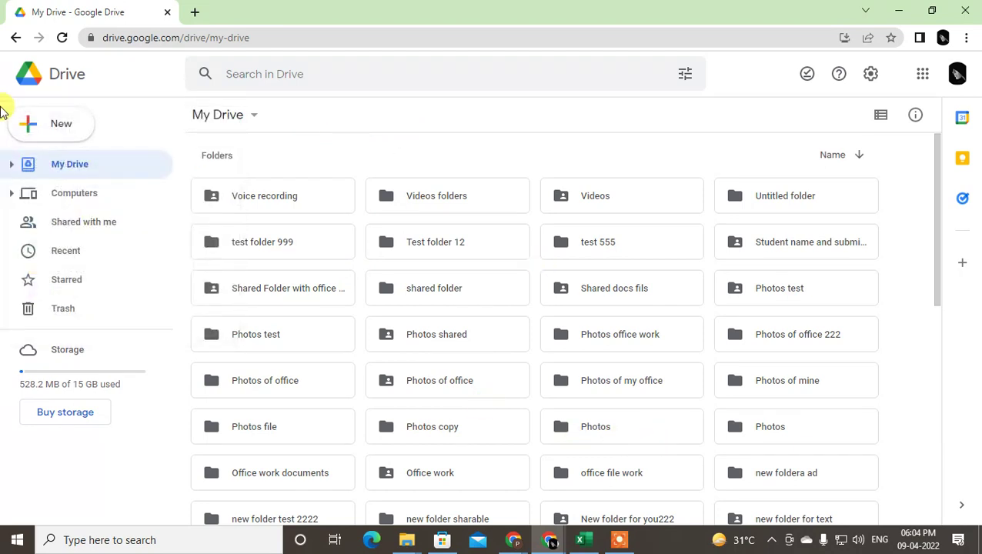
left_click(76, 123)
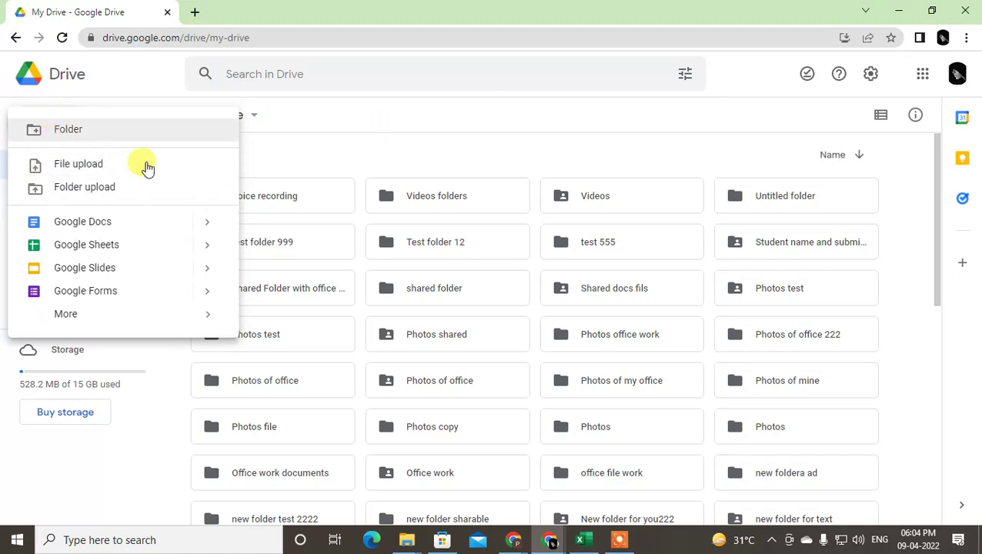
left_click(115, 167)
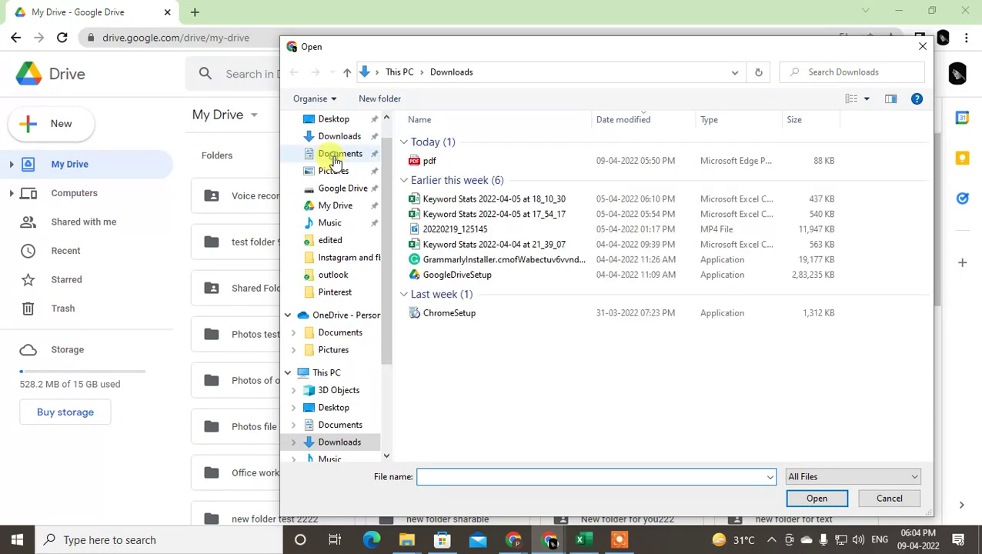
left_click(340, 153)
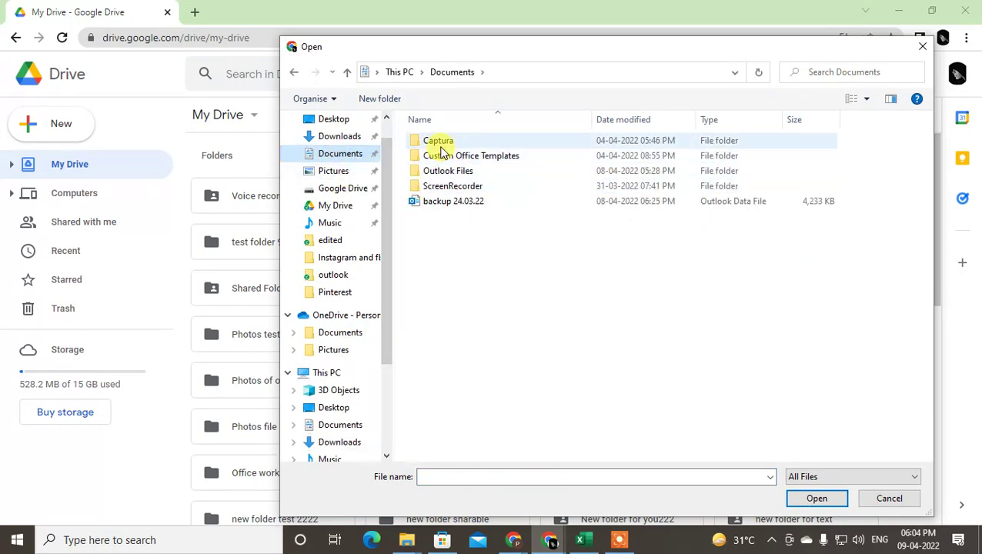
left_click(340, 137)
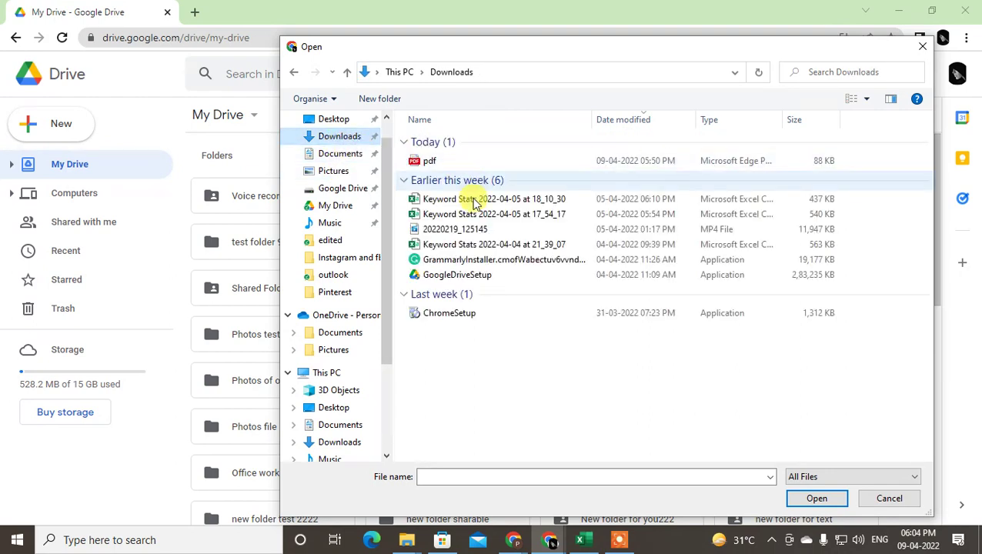
left_click(435, 161)
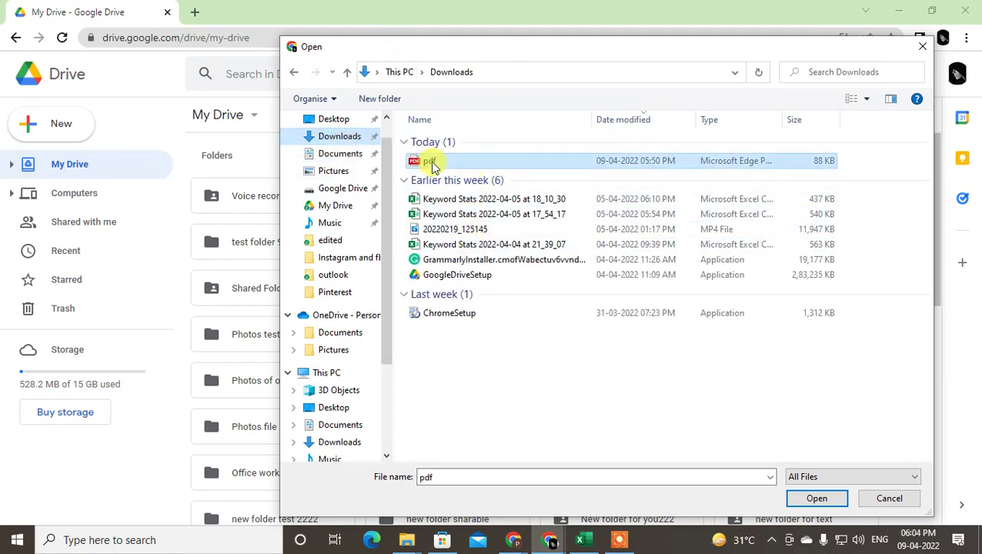
left_click(815, 501)
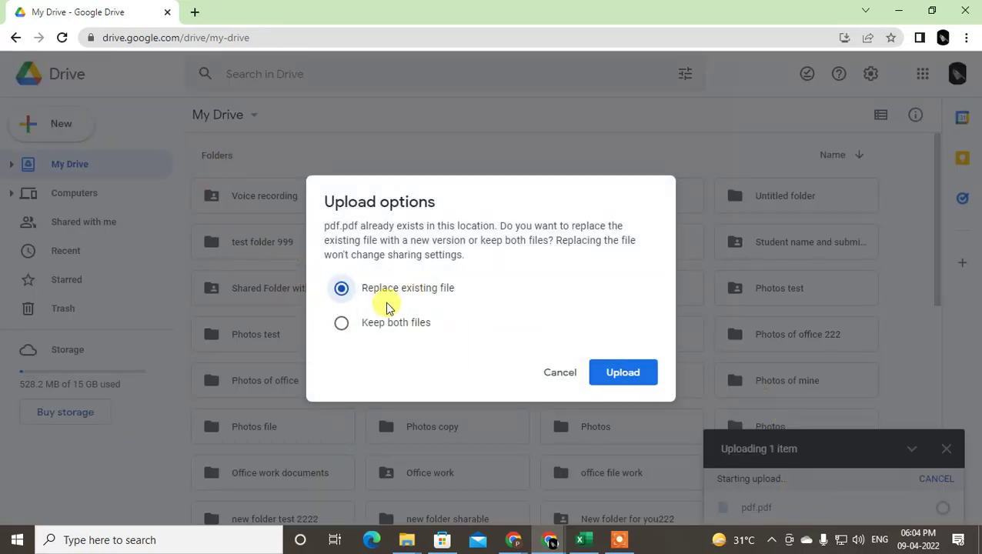
left_click(624, 373)
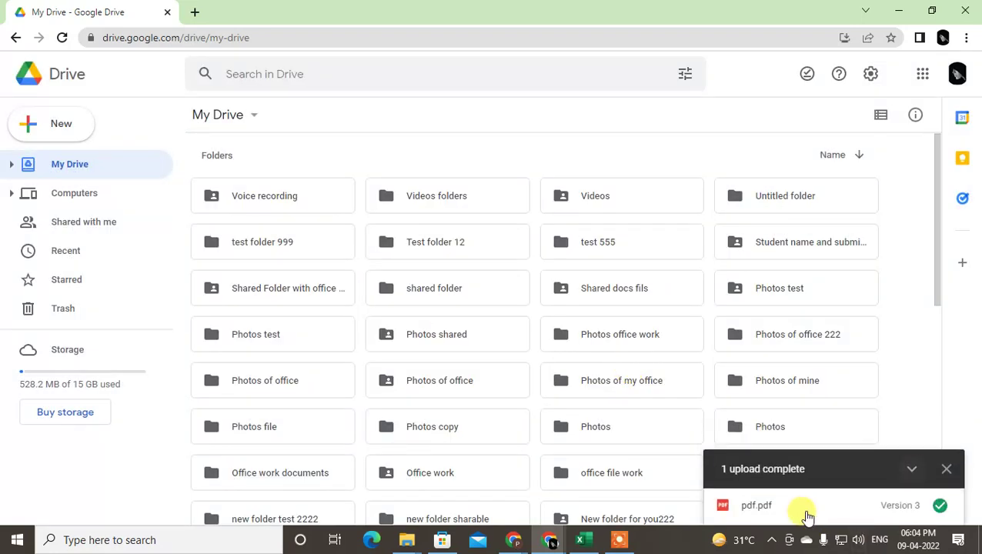
- Preview the uploaded pdf.pdf and open it with Google Docs
left_click(758, 508)
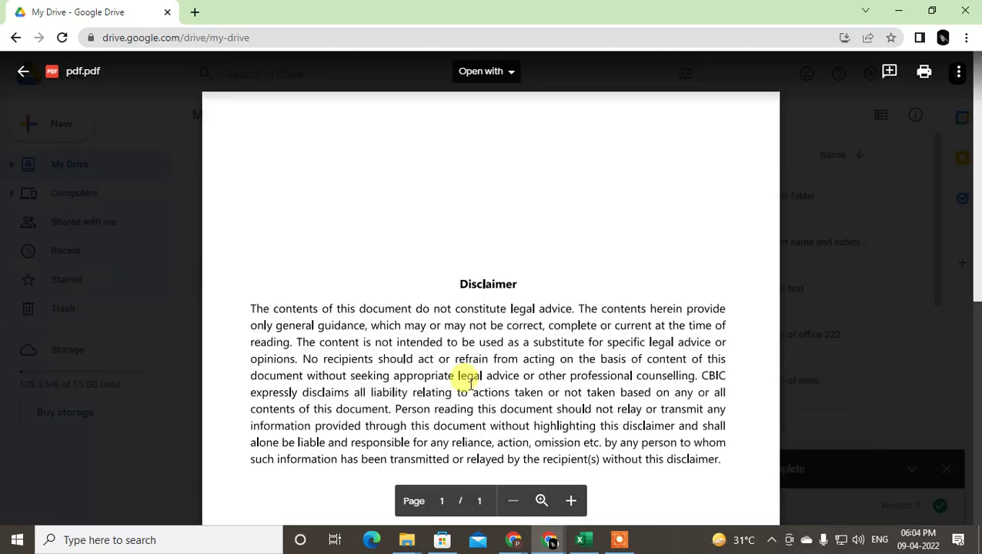
left_click(509, 74)
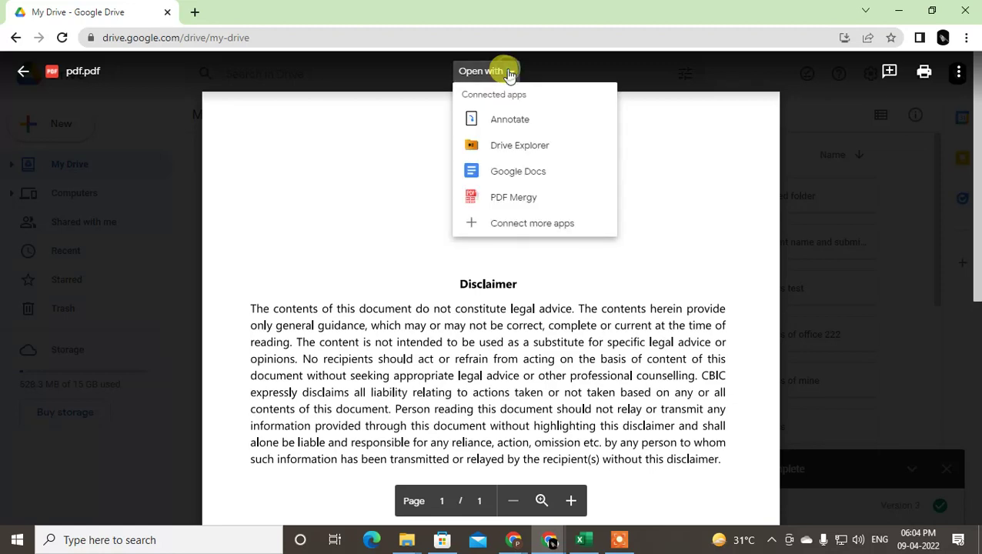
left_click(530, 175)
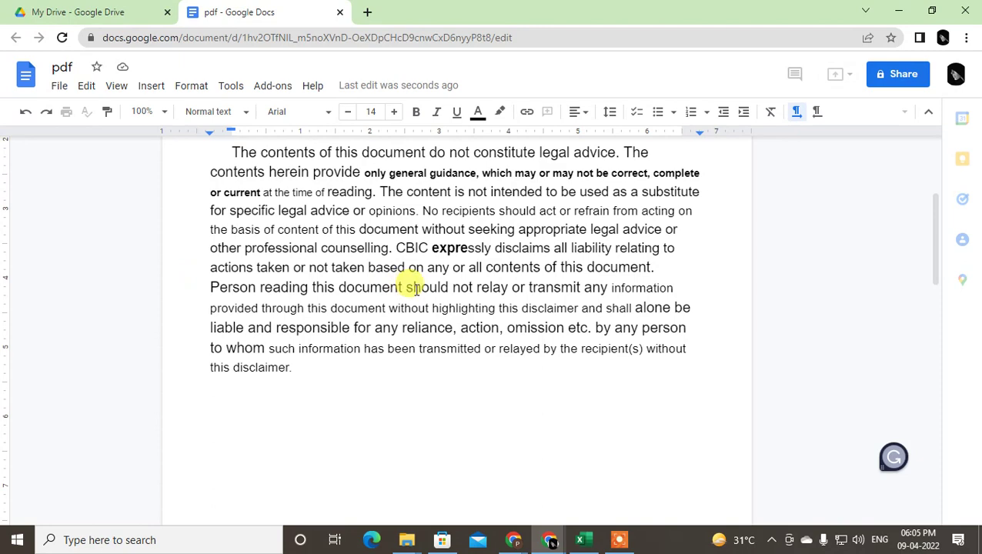
- Create a Ukrainian translation of the document with the title "Translated copy of pdf"
scroll(417, 285, "up", 2)
left_click(233, 91)
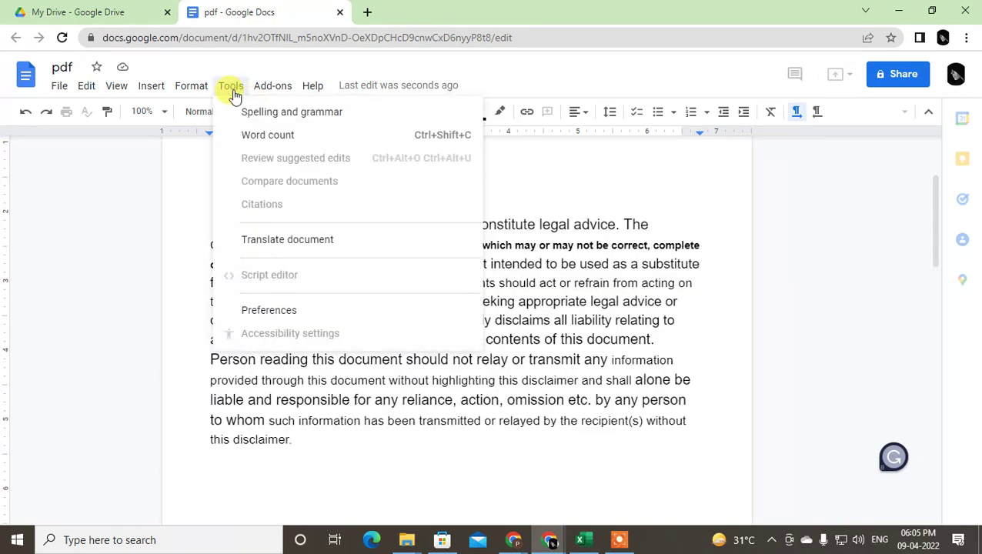
left_click(281, 241)
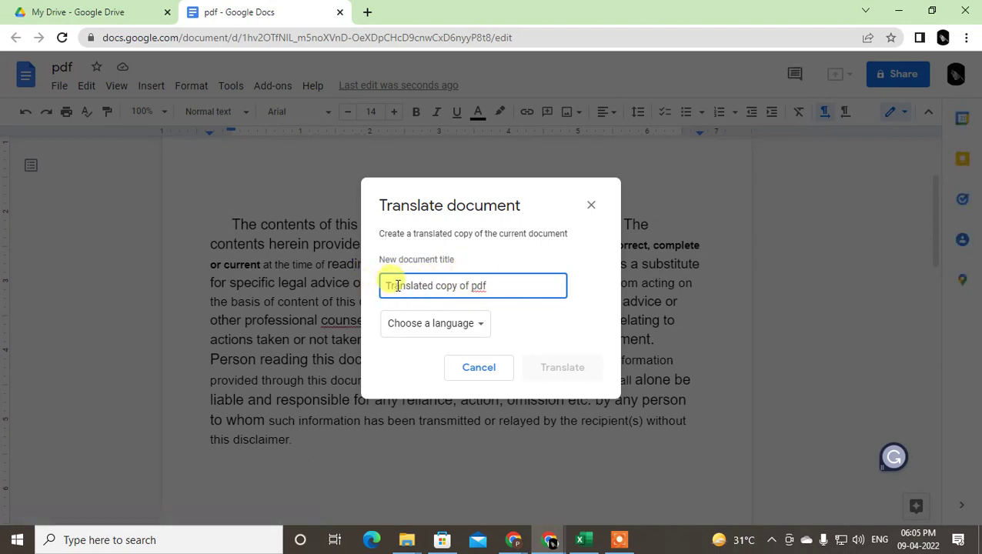
left_click(476, 330)
scroll(465, 410, "down", 15)
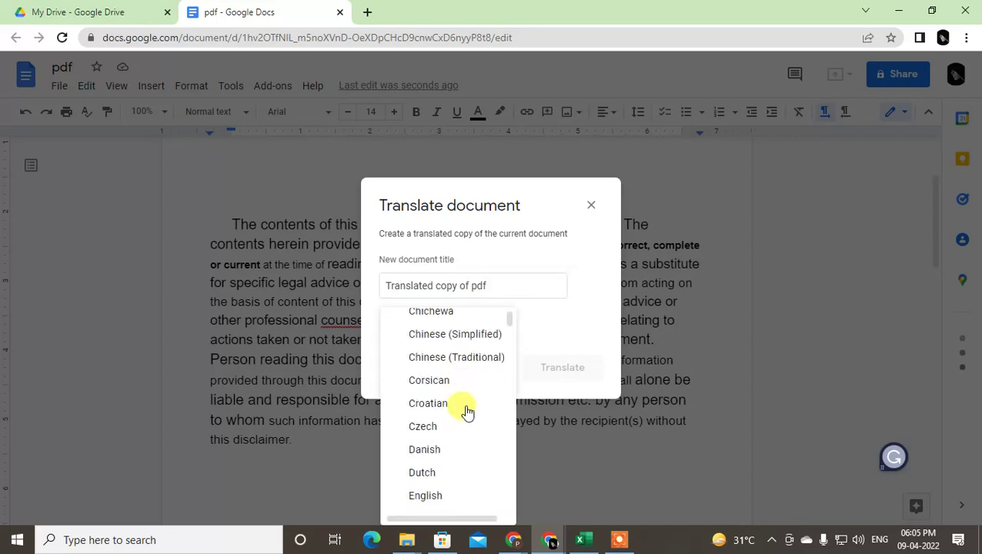
scroll(463, 413, "down", 4)
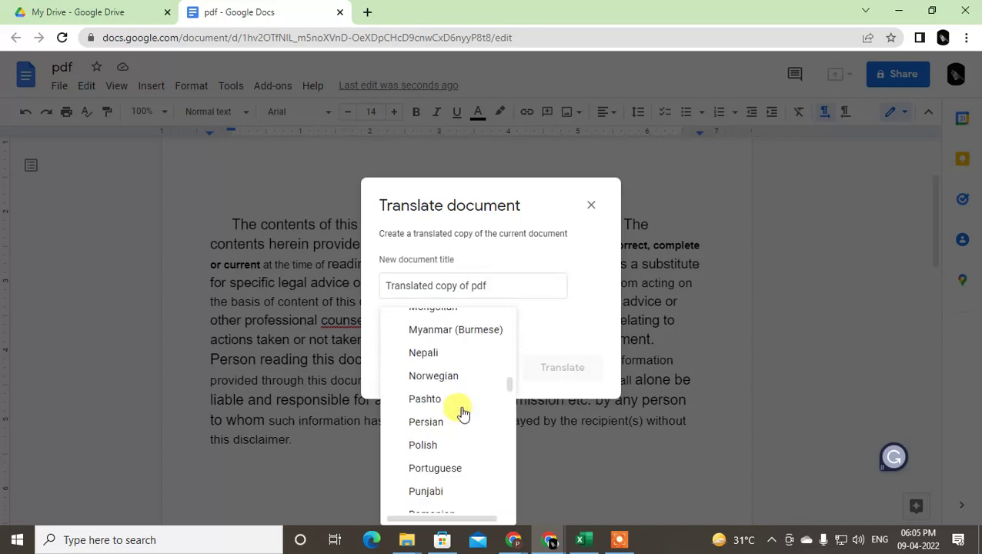
scroll(471, 411, "down", 8)
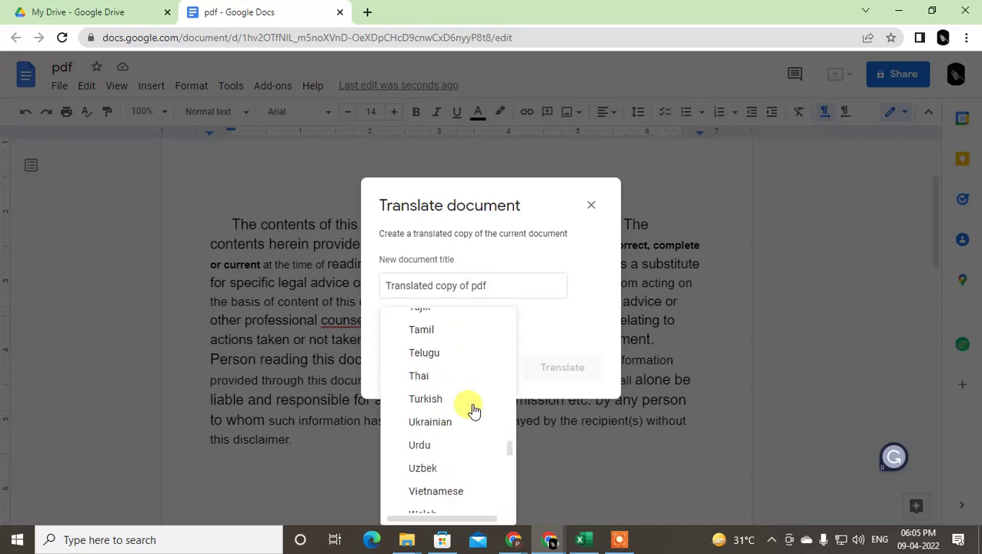
left_click(429, 423)
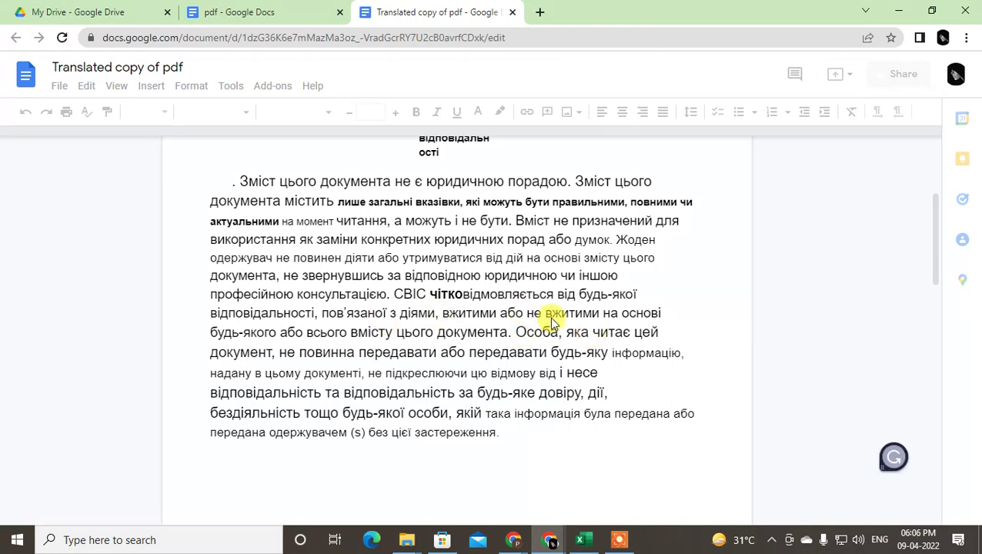
- View the download formats offered for the translated document and return to the desktop
left_click(60, 87)
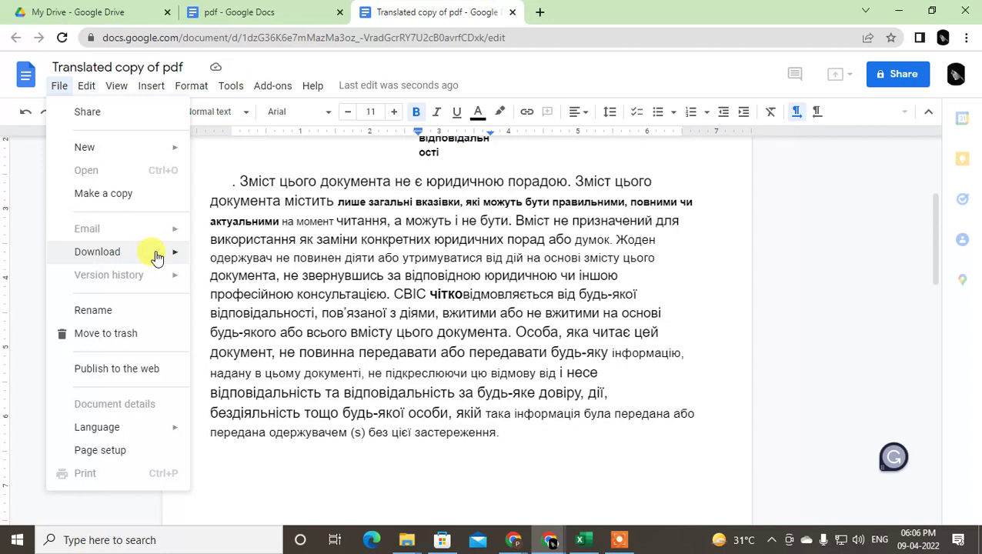
mouse_move(157, 257)
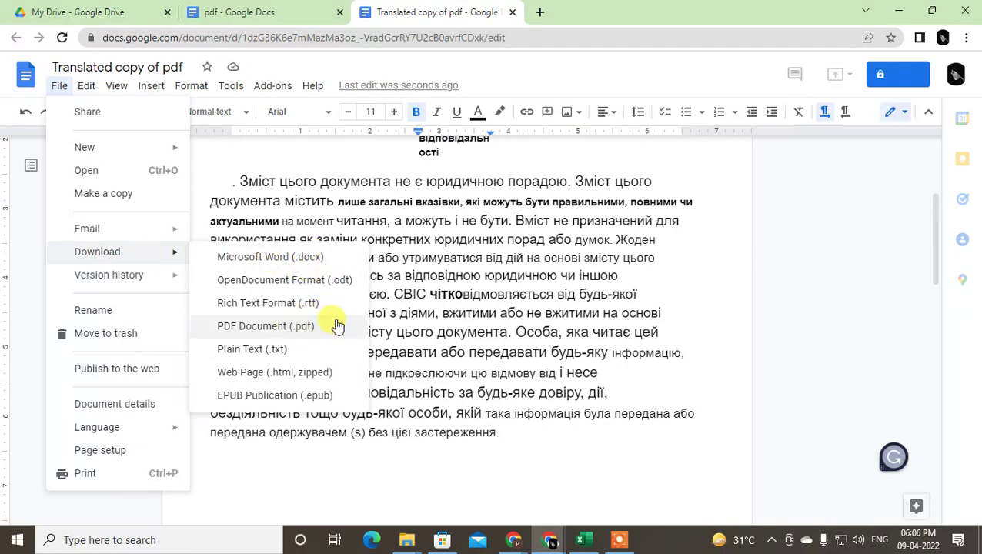
key("alt+Tab")
key("super+d")
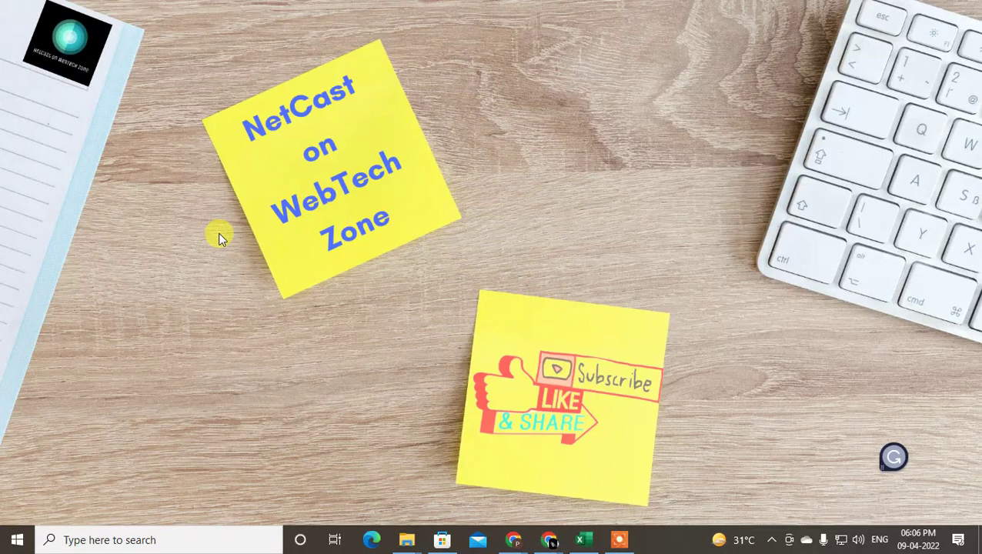